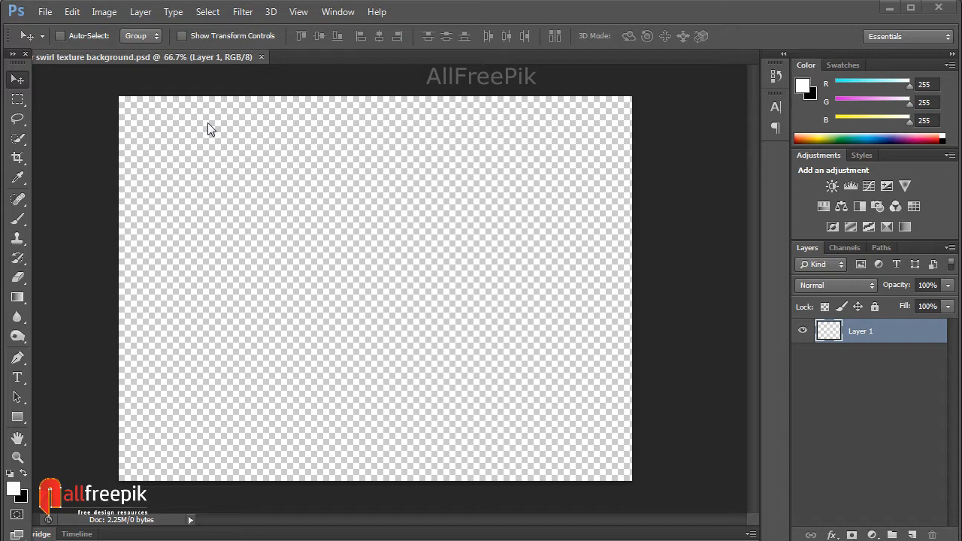
Set the background color to light cyan 8beaf6
left_click(21, 496)
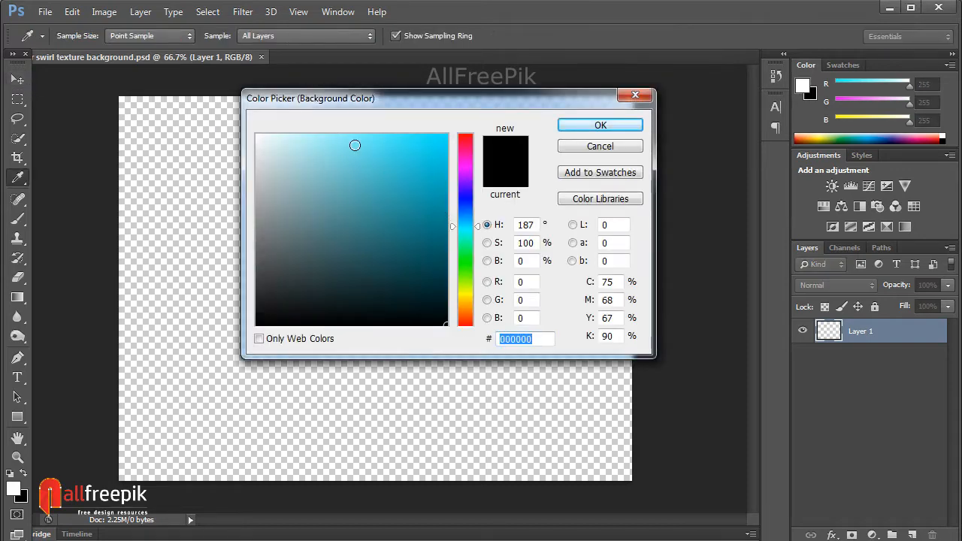
left_click(339, 142)
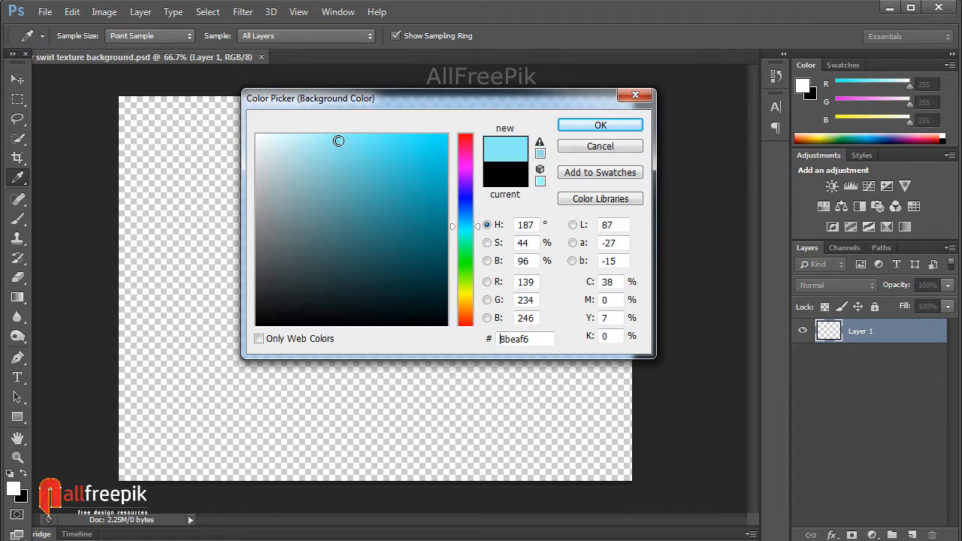
left_click(599, 124)
key("v")
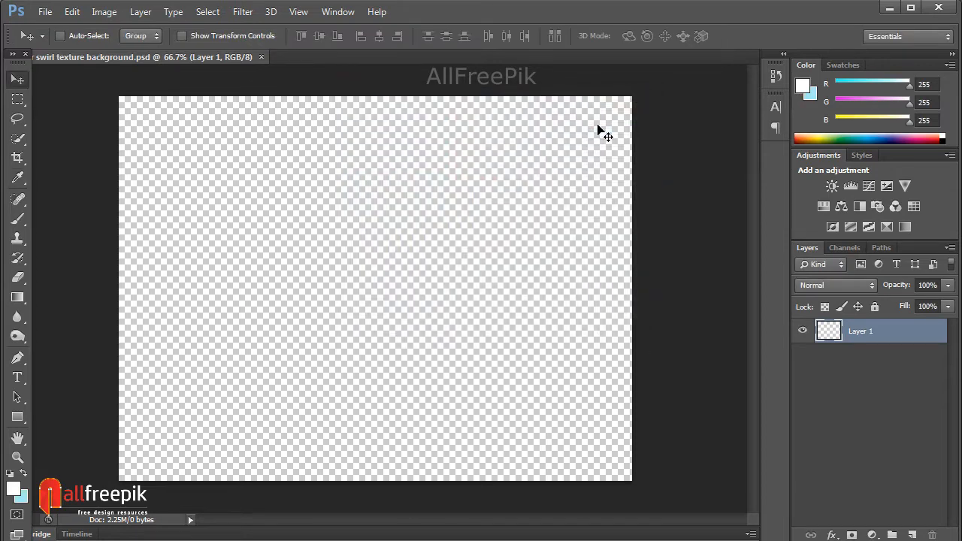
Render Clouds on Layer 1 using the white and light cyan colors
left_click(242, 11)
mouse_move(294, 220)
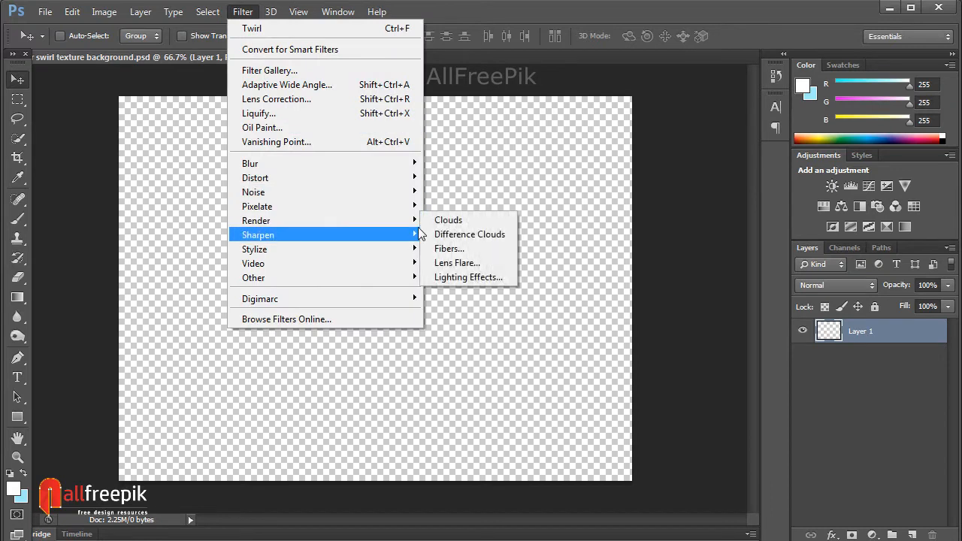
left_click(444, 220)
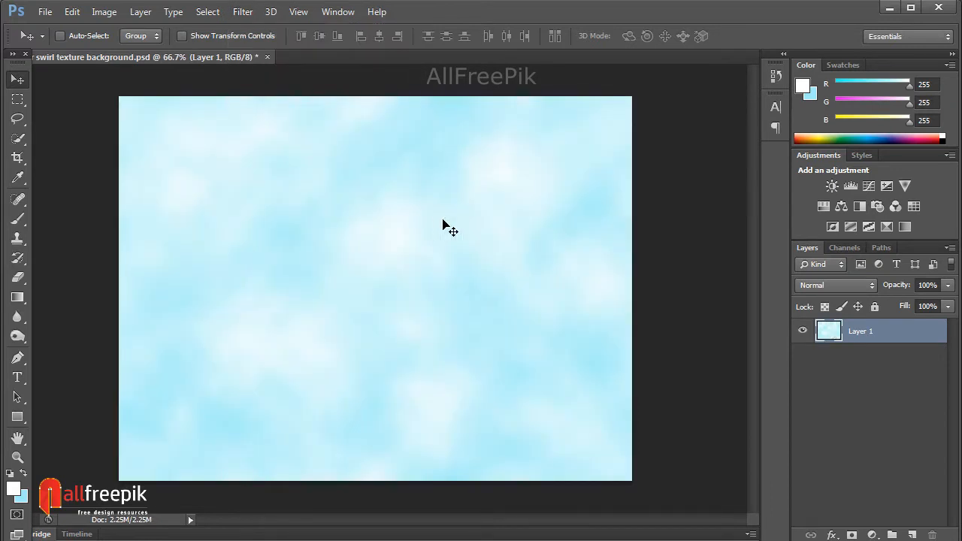
Duplicate the clouds layer and set the copy's blend mode to Multiply
left_click_drag(864, 339, 912, 535)
left_click(834, 286)
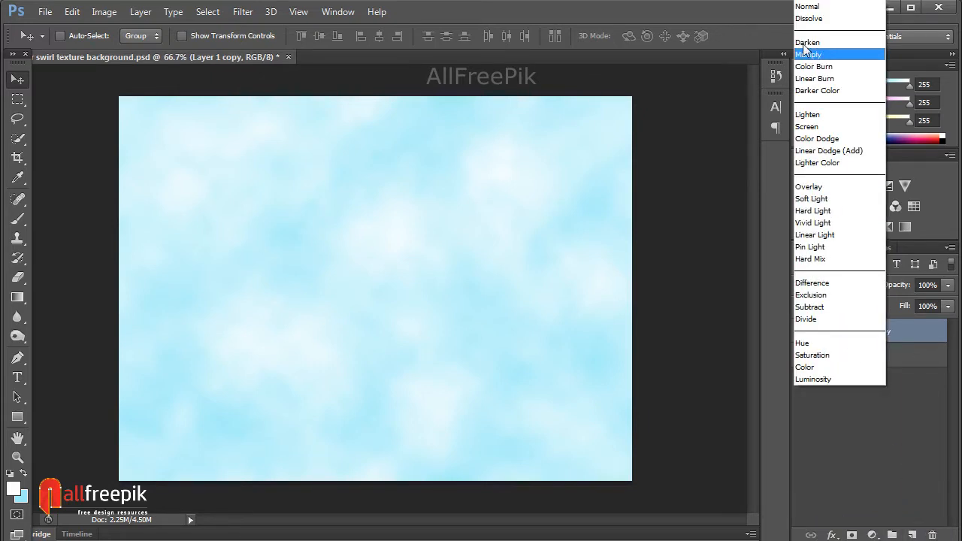
left_click(806, 56)
Duplicate the Multiply clouds layer two more times, using the Multiply blend mode for the copies
left_click_drag(894, 338, 912, 534)
left_click(838, 285)
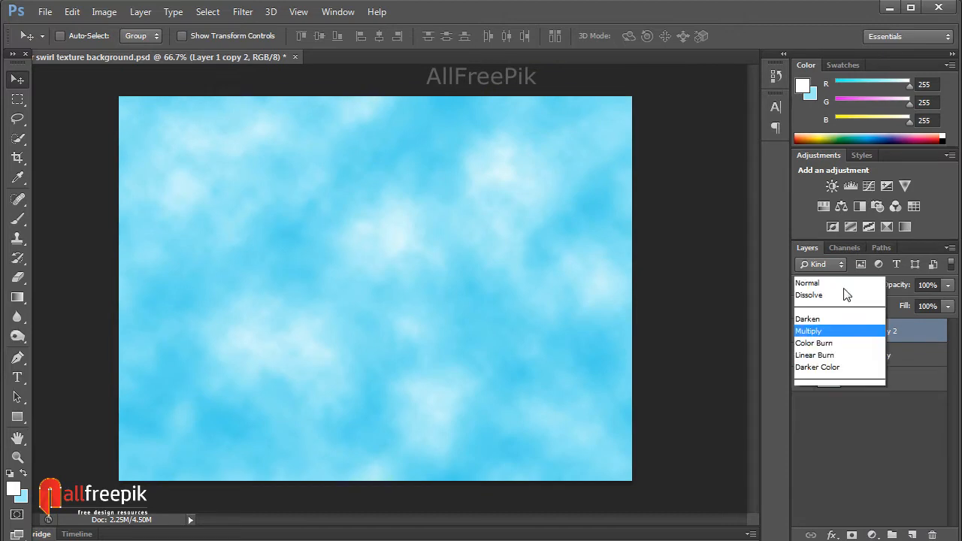
left_click(829, 57)
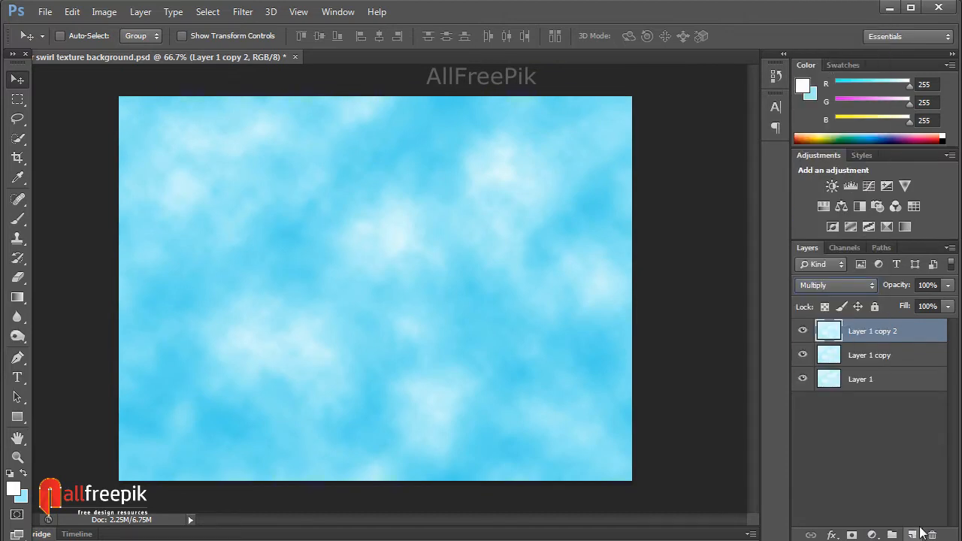
left_click(898, 470)
left_click_drag(882, 335, 912, 534)
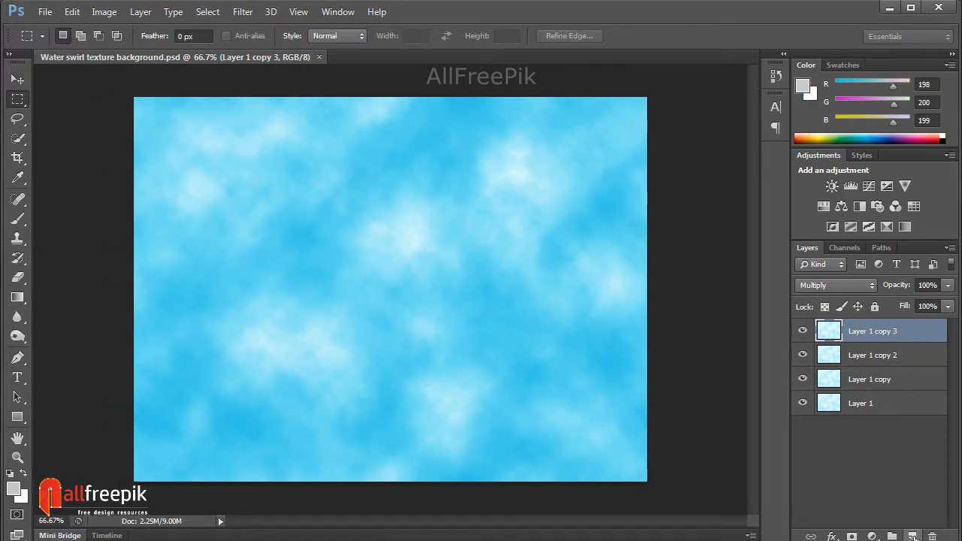
Add a new layer above the clouds copies and set the colors to white foreground and black background (000000)
left_click(911, 535)
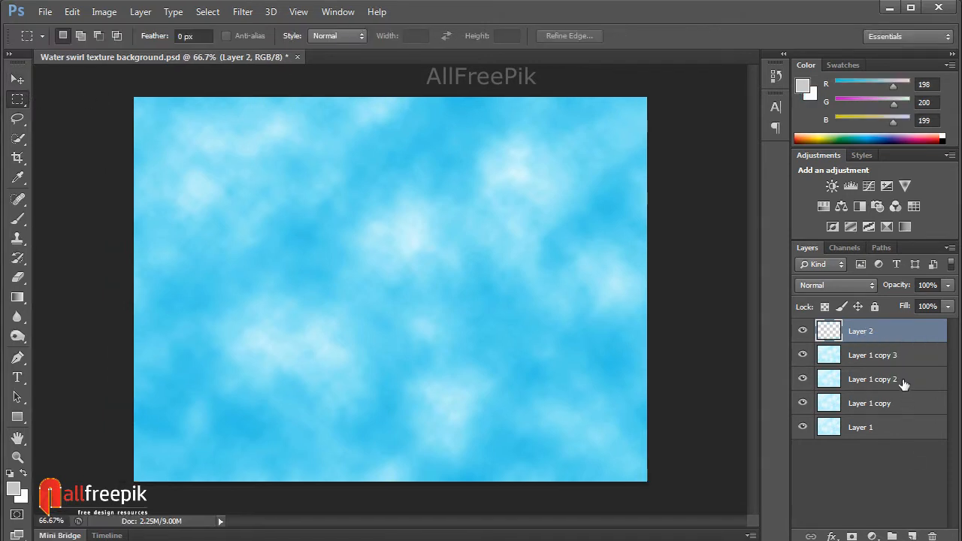
left_click(25, 475)
left_click(25, 500)
left_click_drag(387, 290, 481, 328)
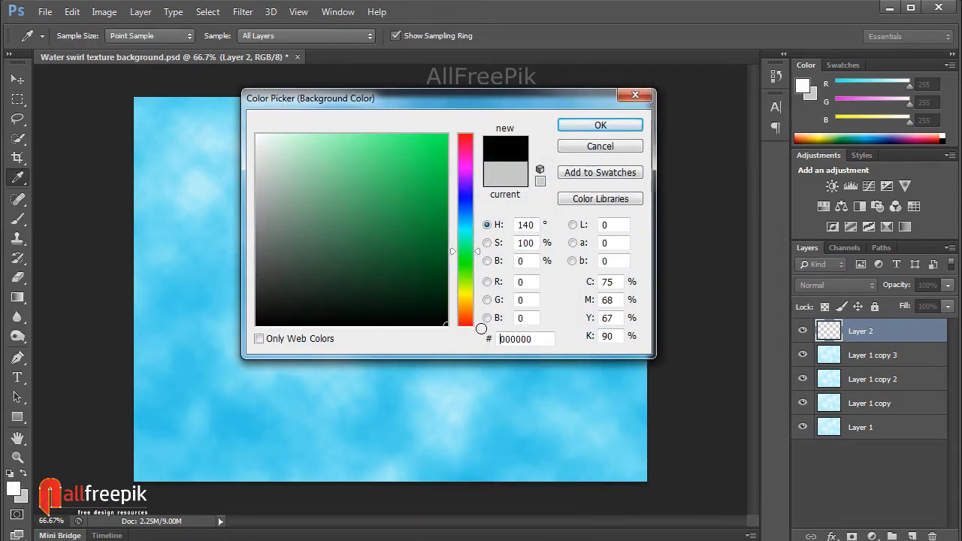
left_click(602, 126)
key("m")
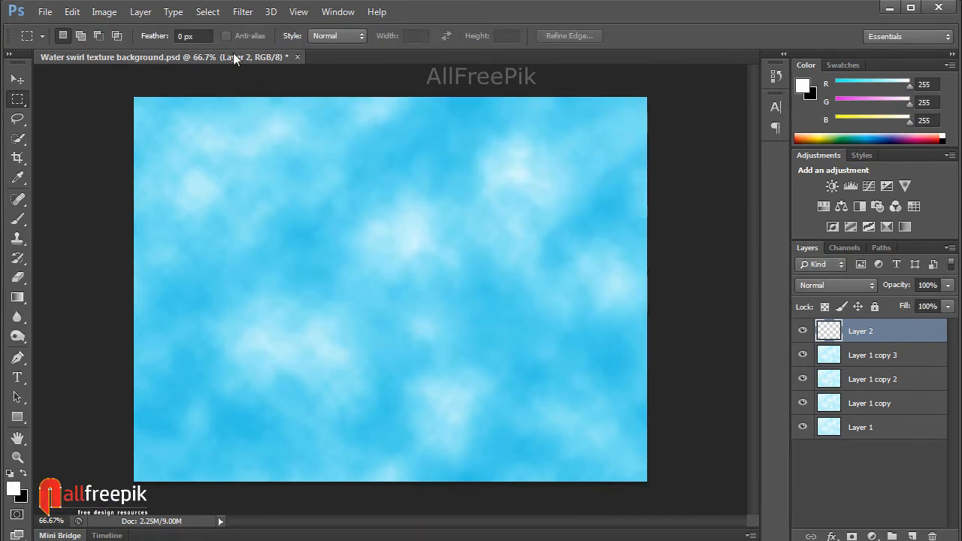
Render black and white Clouds on the new empty Layer 2
left_click(208, 12)
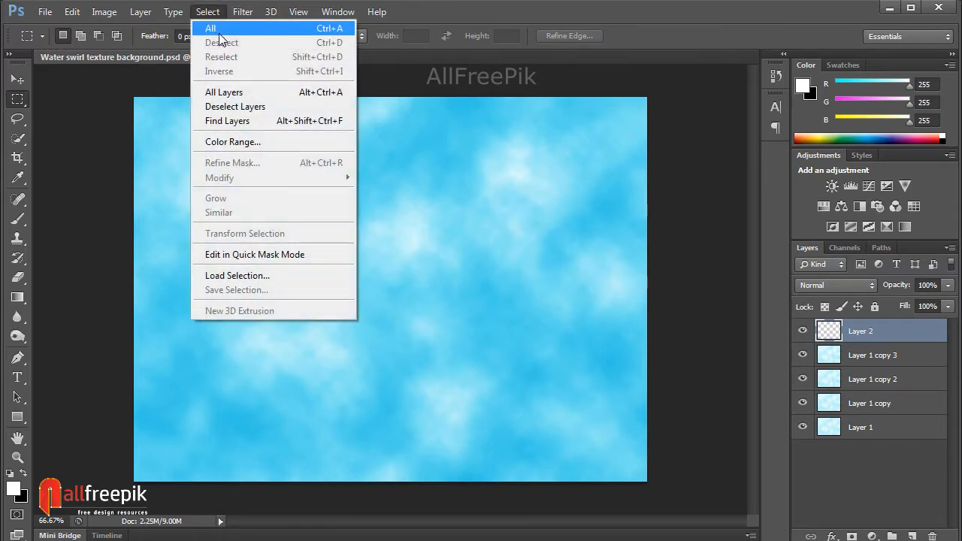
left_click(243, 11)
mouse_move(259, 167)
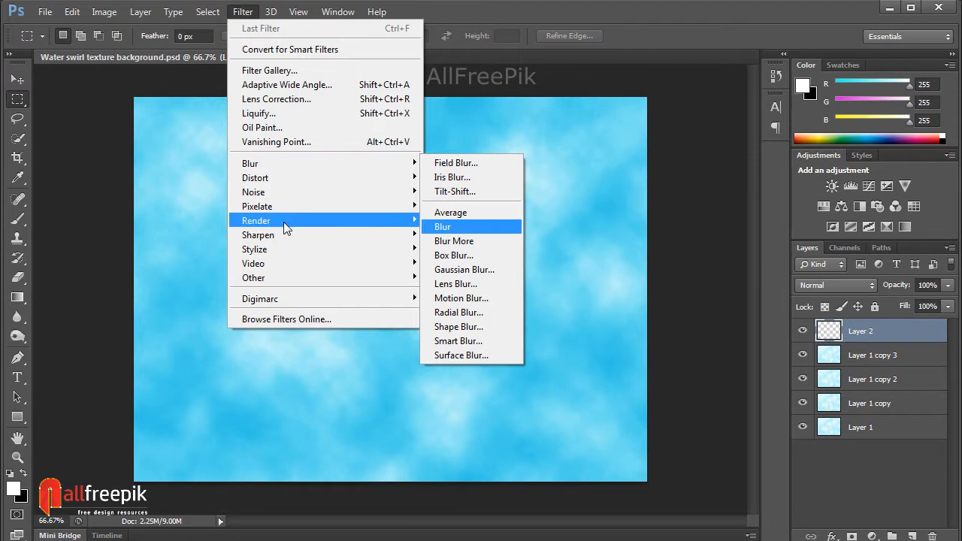
mouse_move(283, 220)
left_click(450, 222)
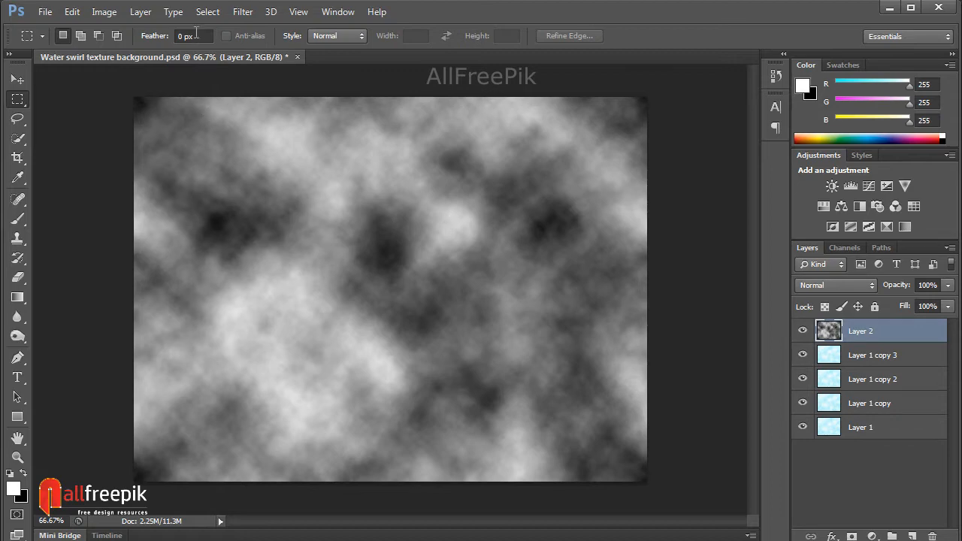
Apply the Chrome sketch filter to Layer 2 with Detail 7 and Smoothness 9
left_click(239, 13)
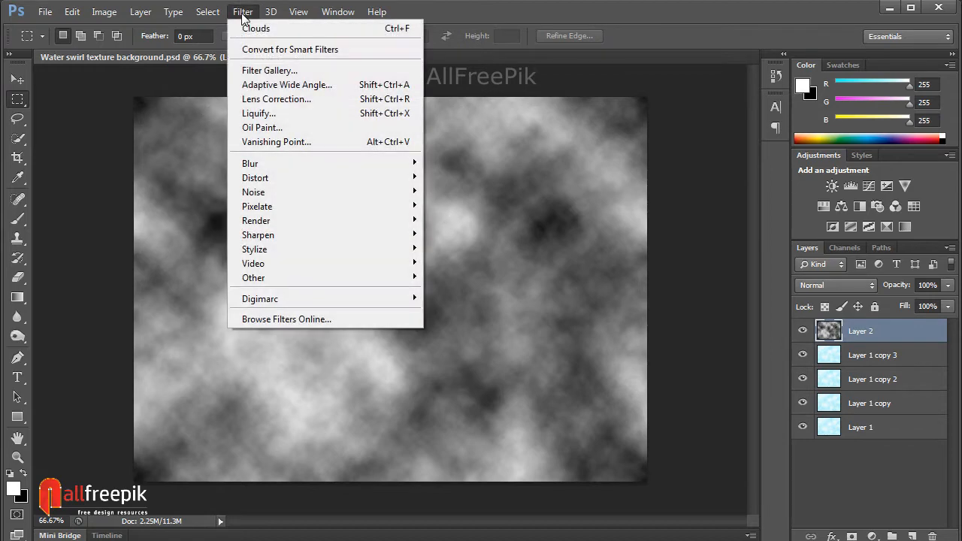
left_click(263, 71)
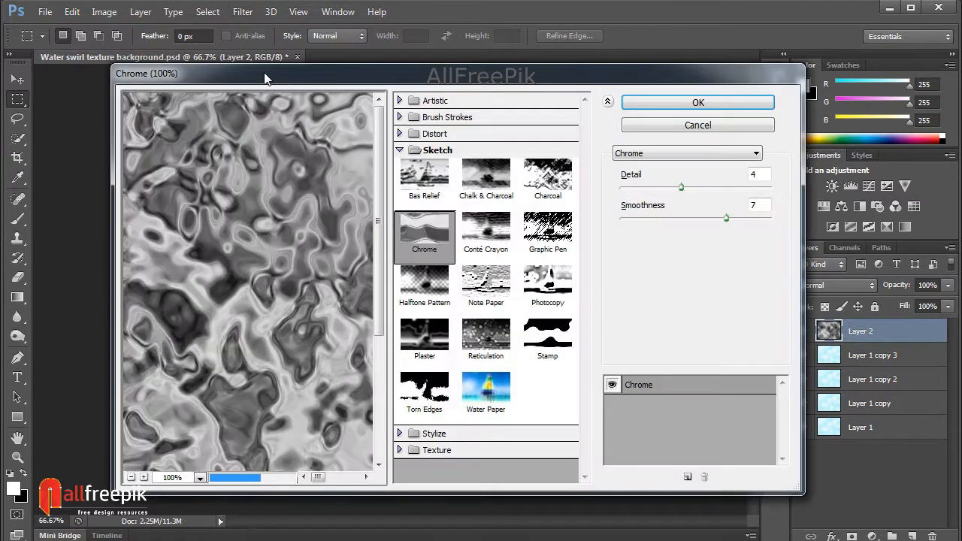
left_click(440, 241)
left_click_drag(684, 193, 758, 221)
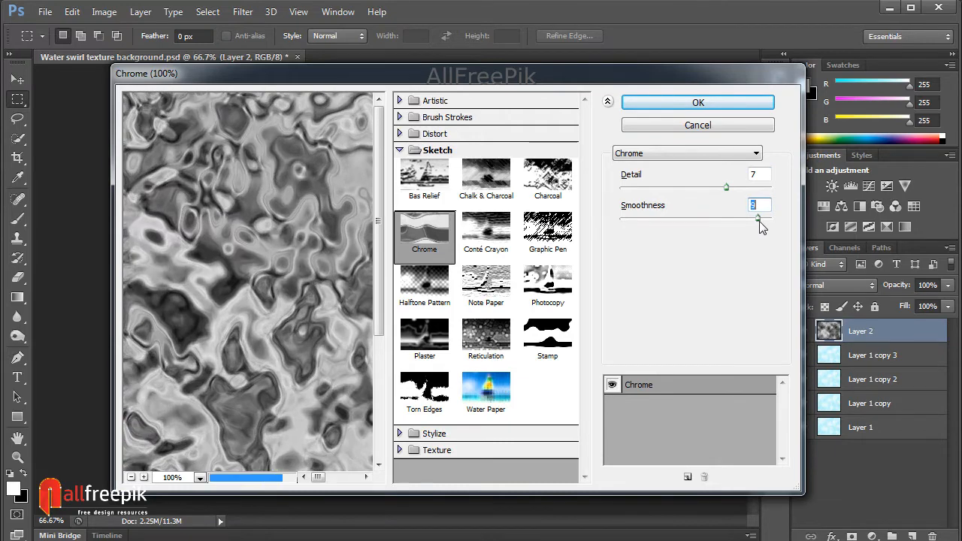
left_click(727, 107)
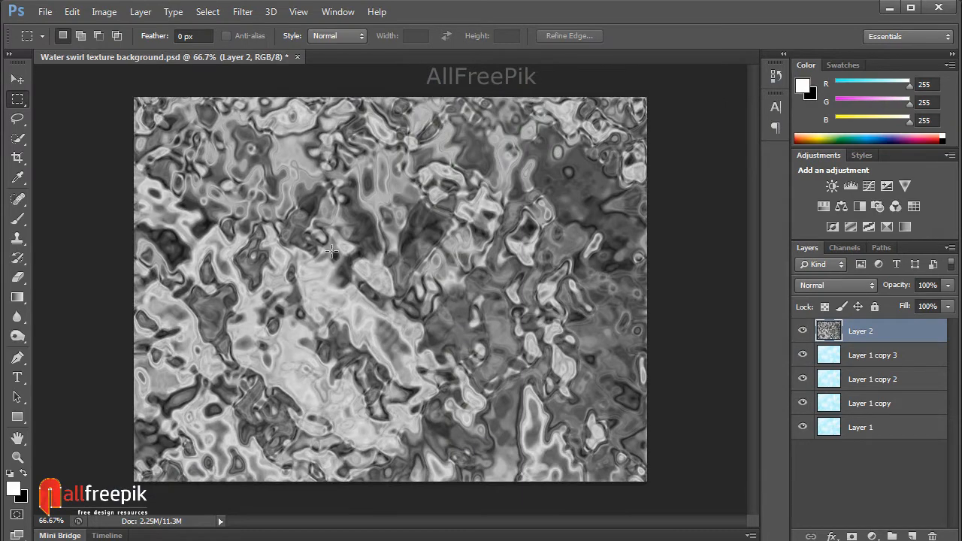
Apply the Twirl distortion to Layer 2 with an angle of 530°
left_click(17, 79)
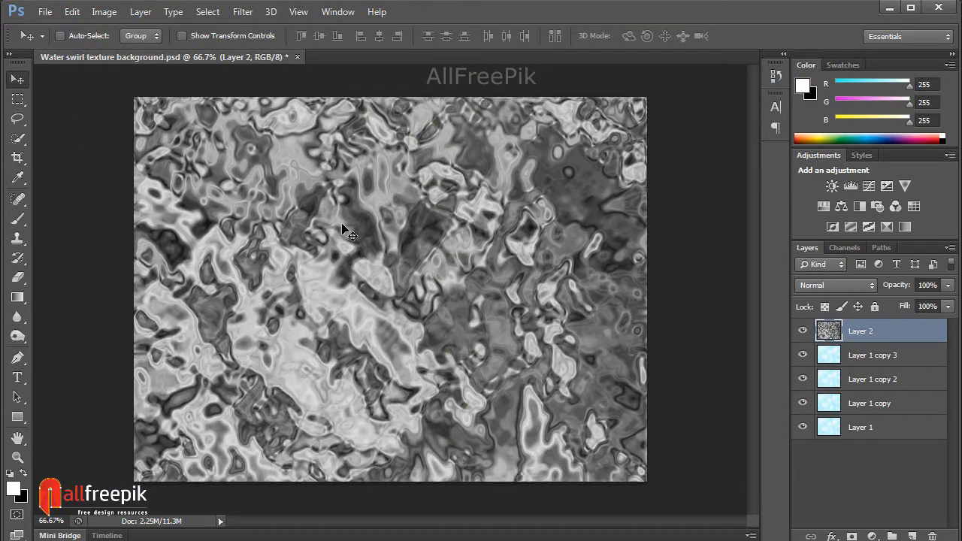
left_click(242, 12)
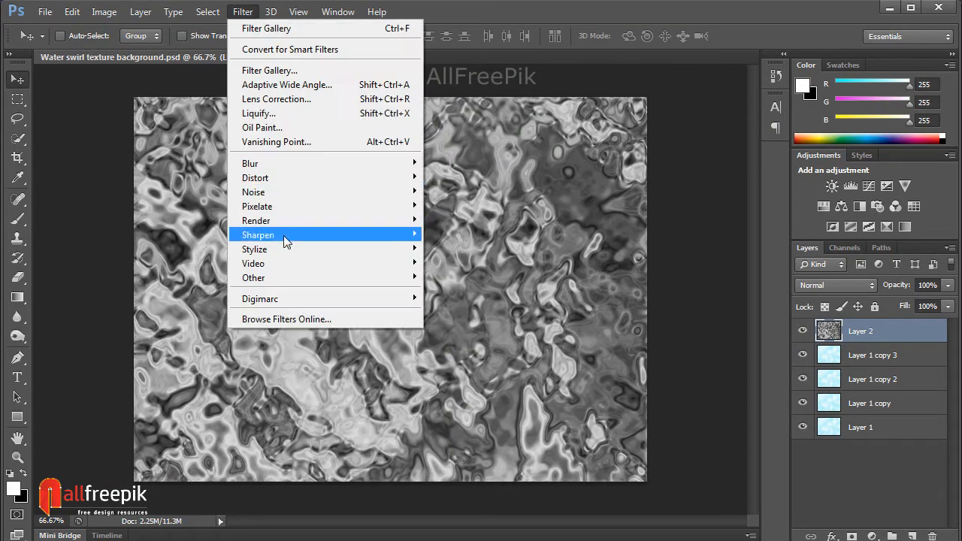
mouse_move(284, 183)
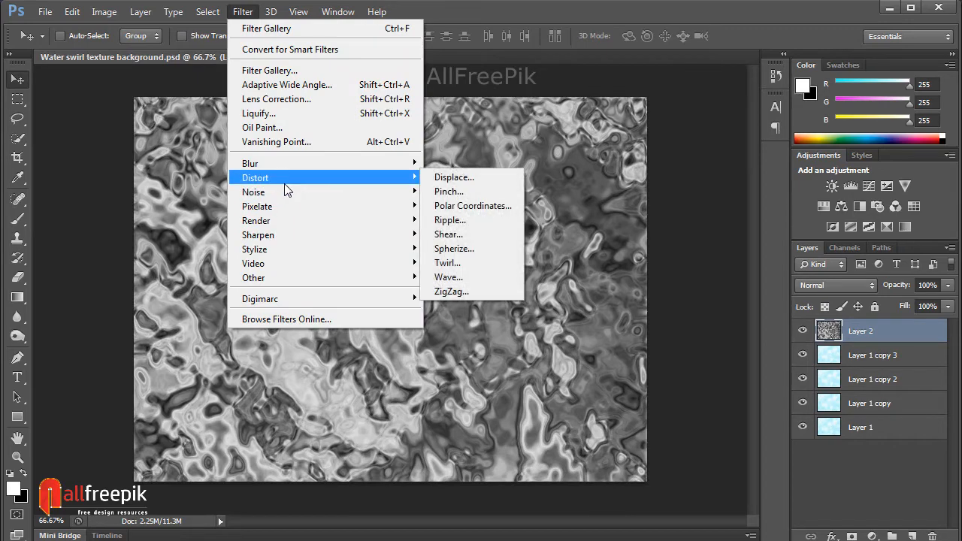
left_click(499, 263)
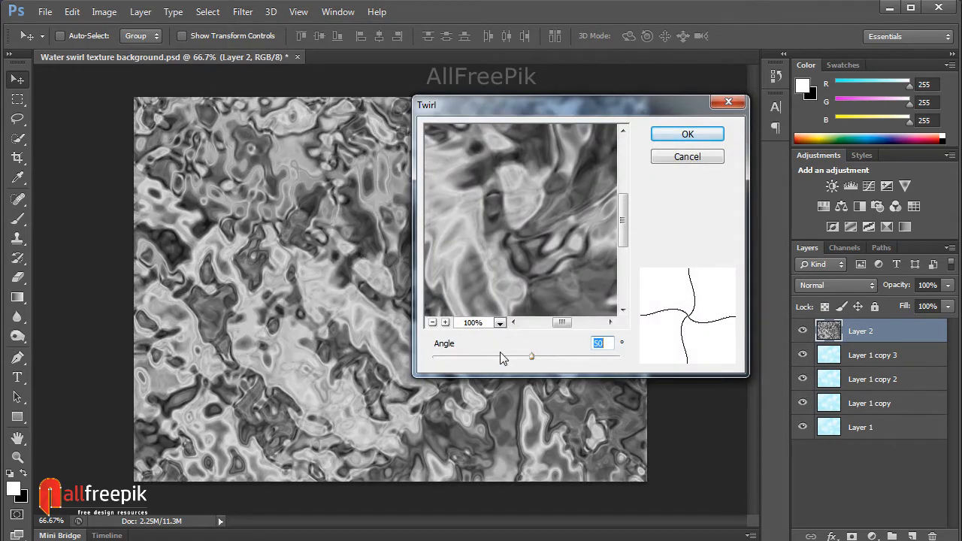
left_click(433, 322)
left_click(433, 321)
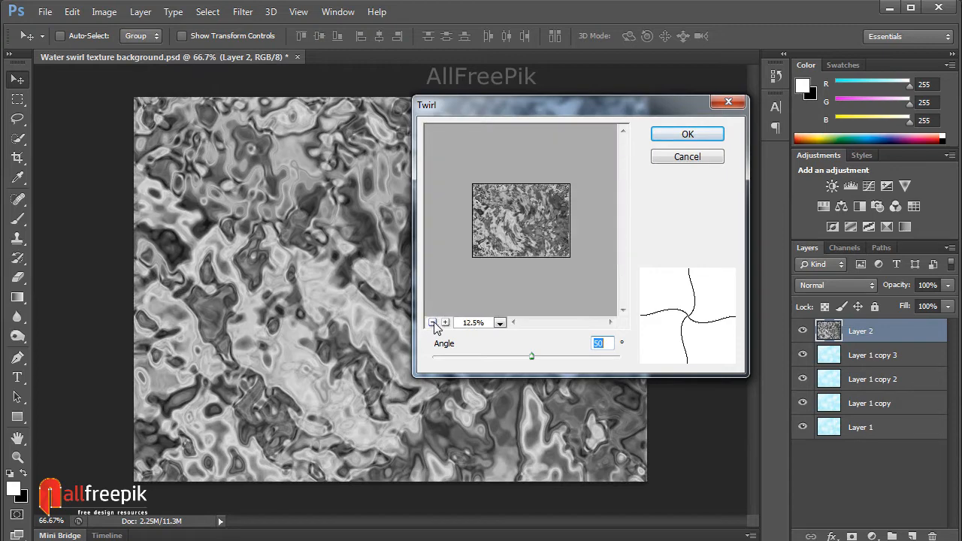
left_click_drag(536, 359, 580, 363)
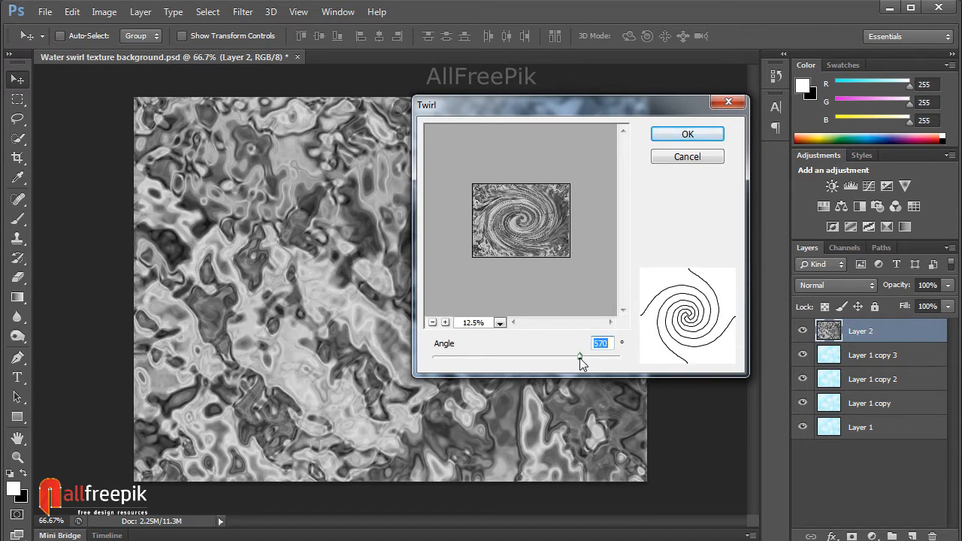
left_click_drag(581, 364, 578, 364)
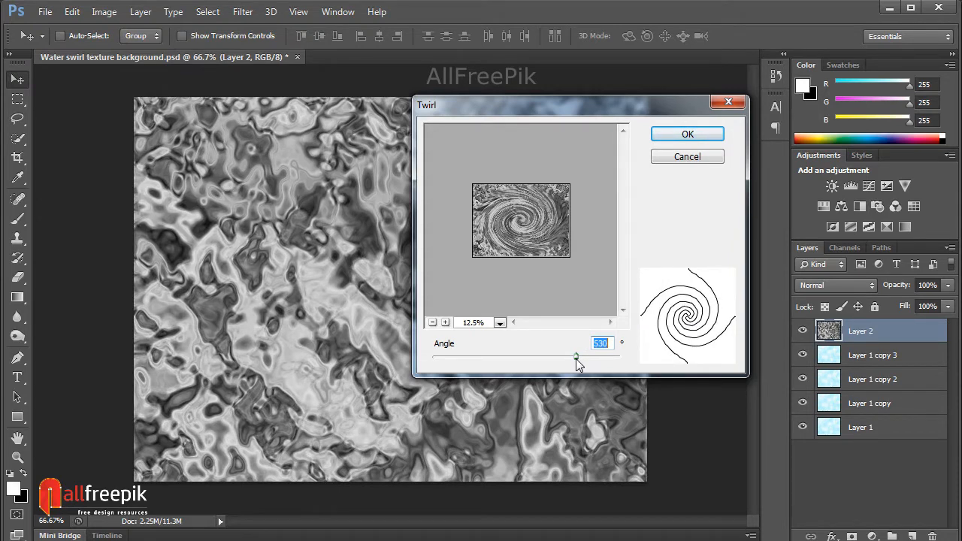
left_click(687, 140)
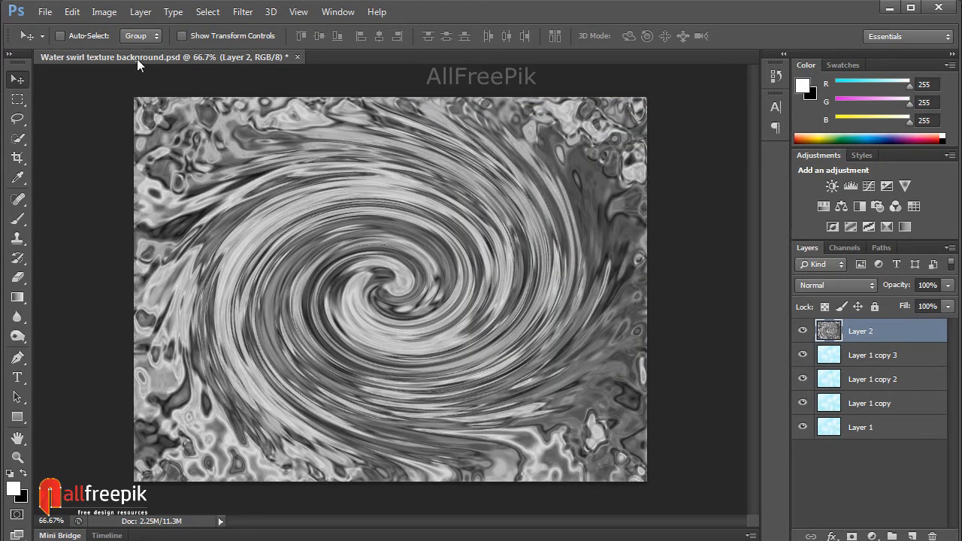
Colorize the swirl on Layer 2 with the Cyanotype preset of the Hue/Saturation adjustment
left_click(105, 12)
mouse_move(127, 57)
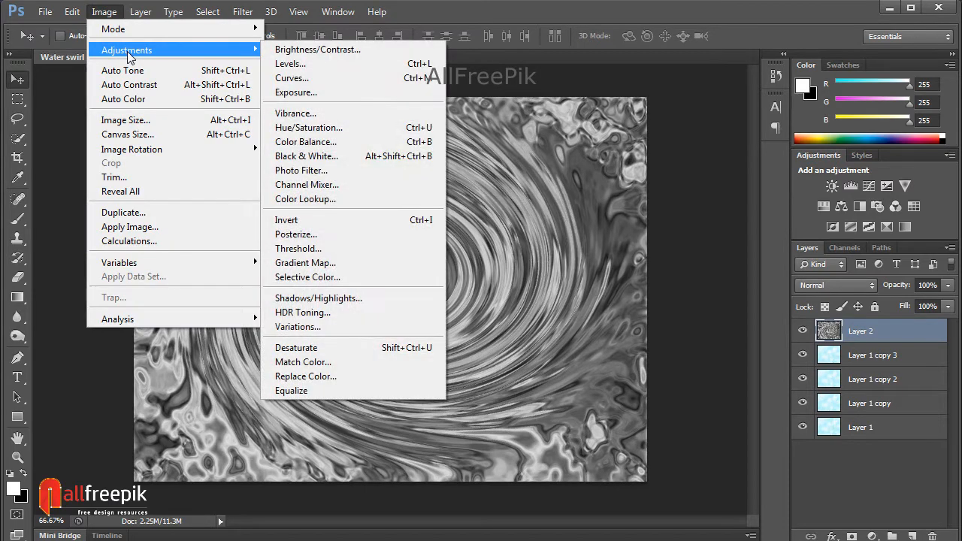
left_click(368, 129)
left_click(434, 130)
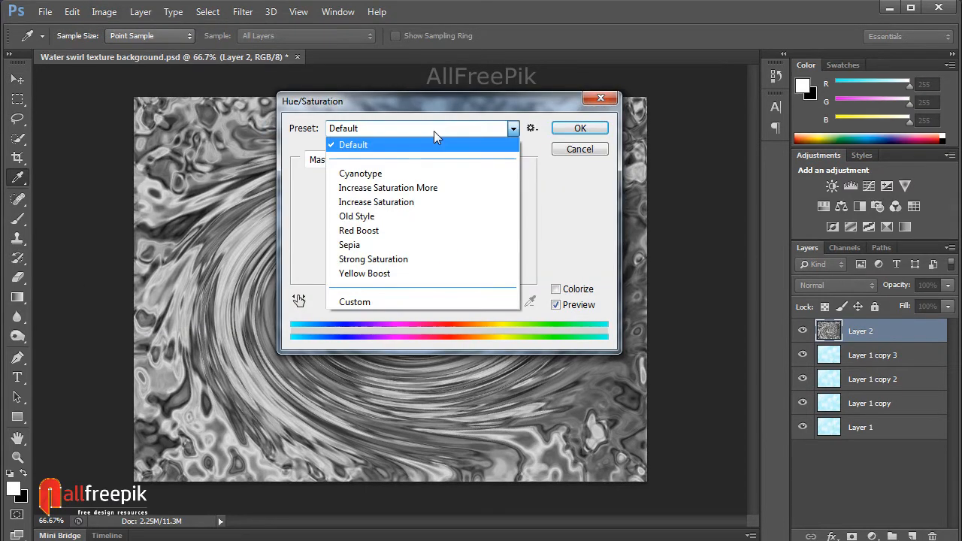
left_click(420, 175)
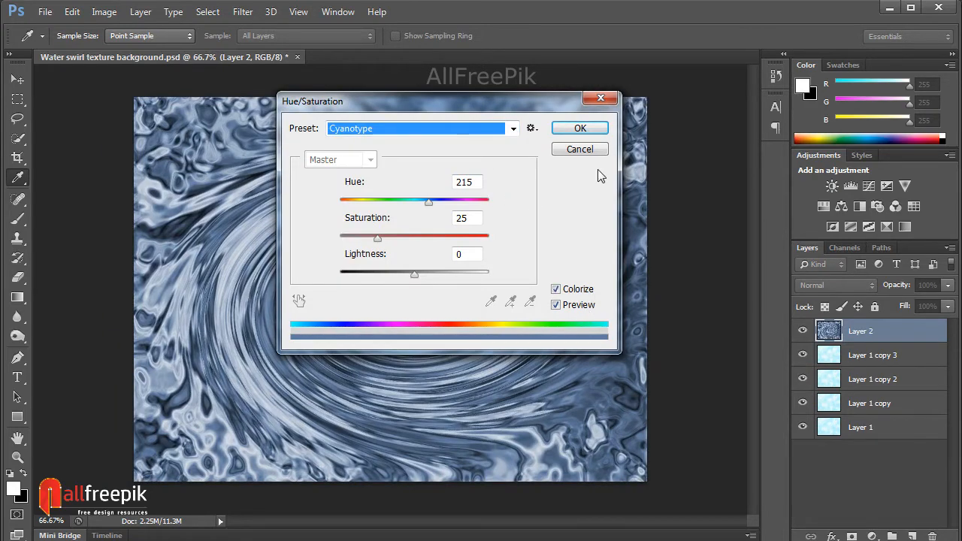
left_click(579, 127)
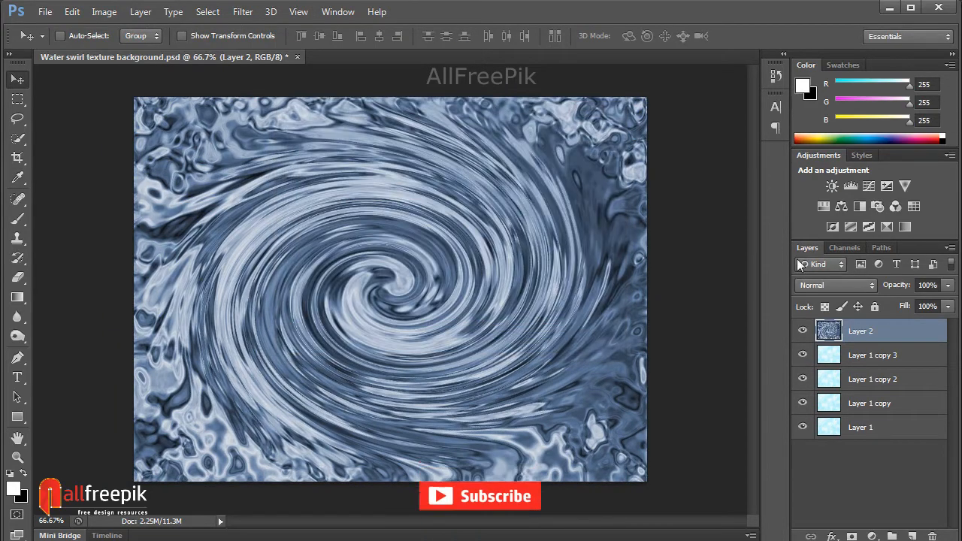
Set Layer 2's blend mode to Hard Light and duplicate the layer
left_click(830, 286)
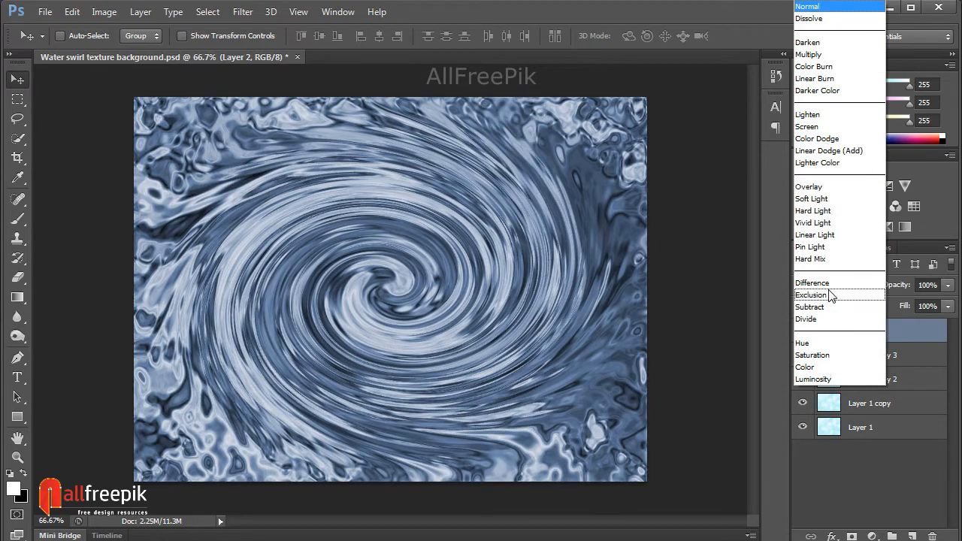
left_click(831, 212)
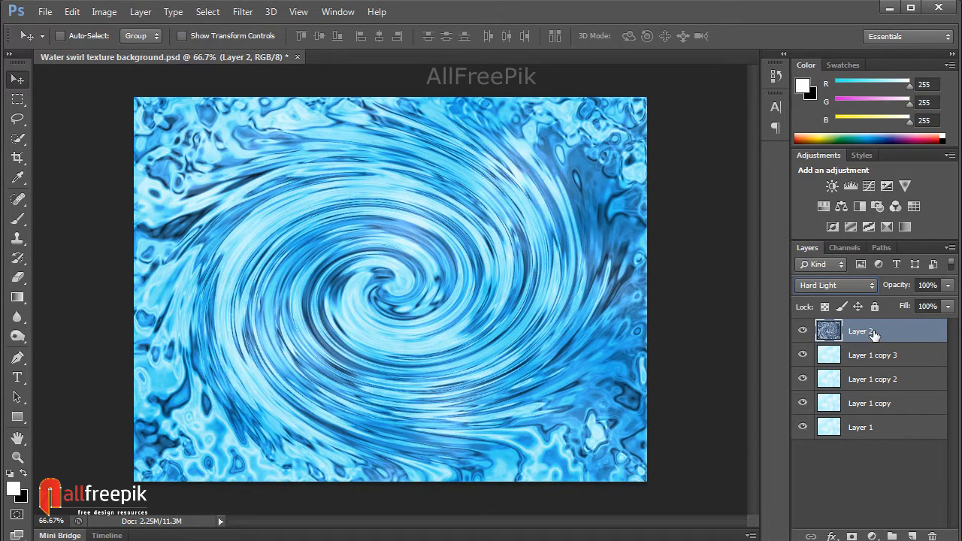
left_click_drag(874, 334, 912, 536)
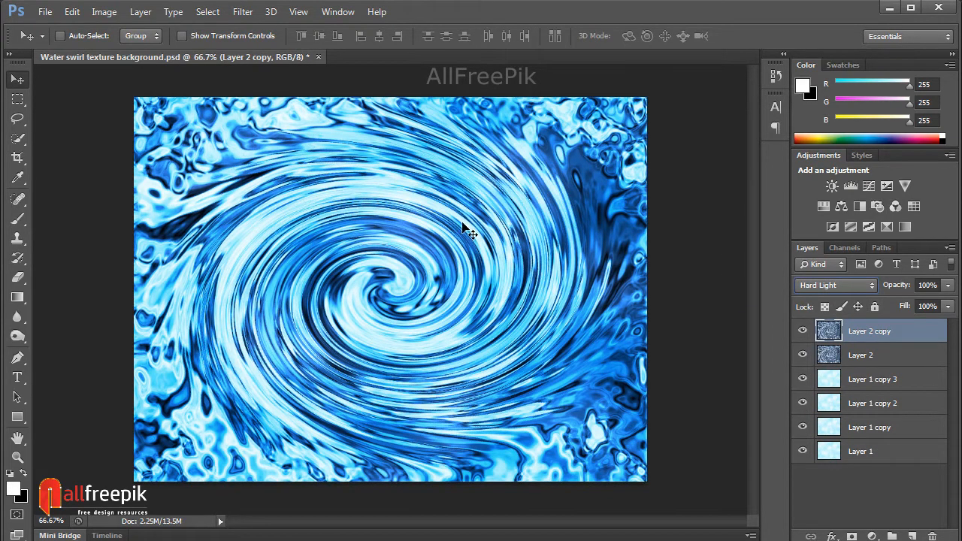
Darken Layer 2 copy with Levels, using input levels 0, 0.31 and 241 and an output white level of 182
left_click(102, 16)
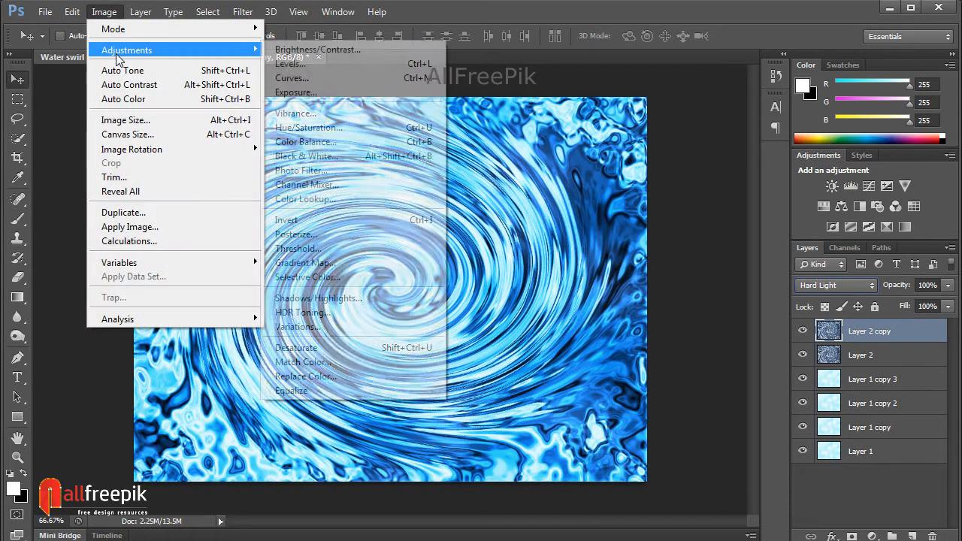
mouse_move(251, 50)
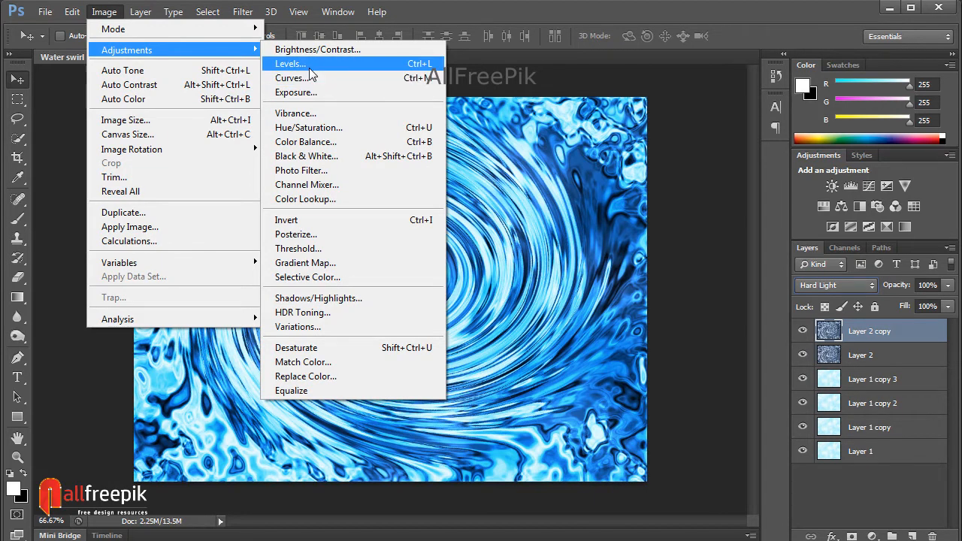
left_click(301, 63)
left_click_drag(509, 262, 466, 265)
left_click_drag(391, 263, 453, 268)
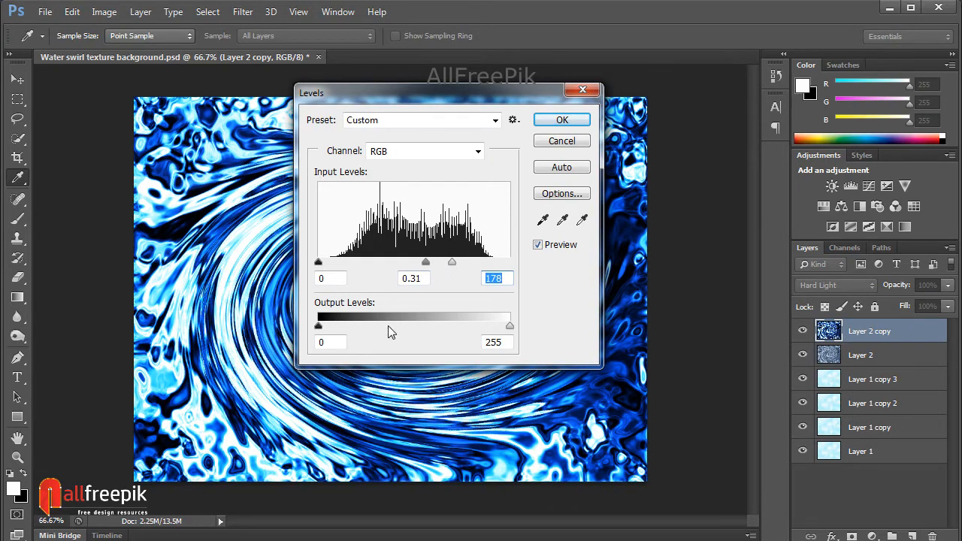
left_click_drag(509, 326, 414, 337)
left_click_drag(452, 263, 500, 269)
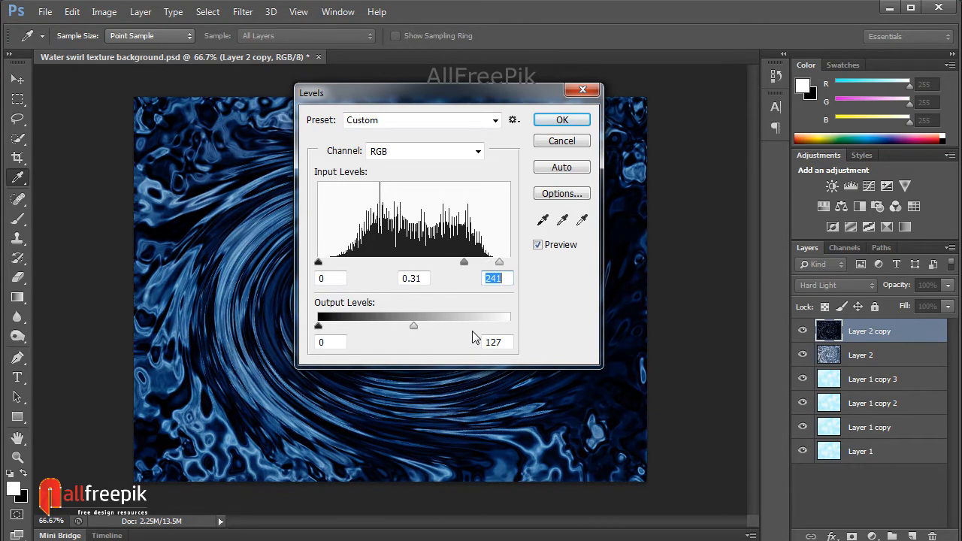
left_click_drag(416, 324, 454, 322)
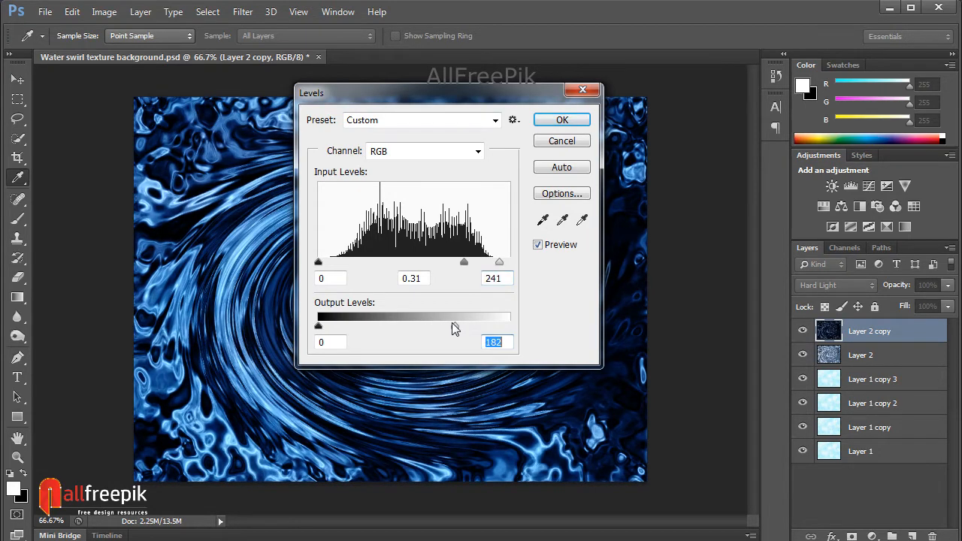
left_click(556, 250)
left_click(538, 245)
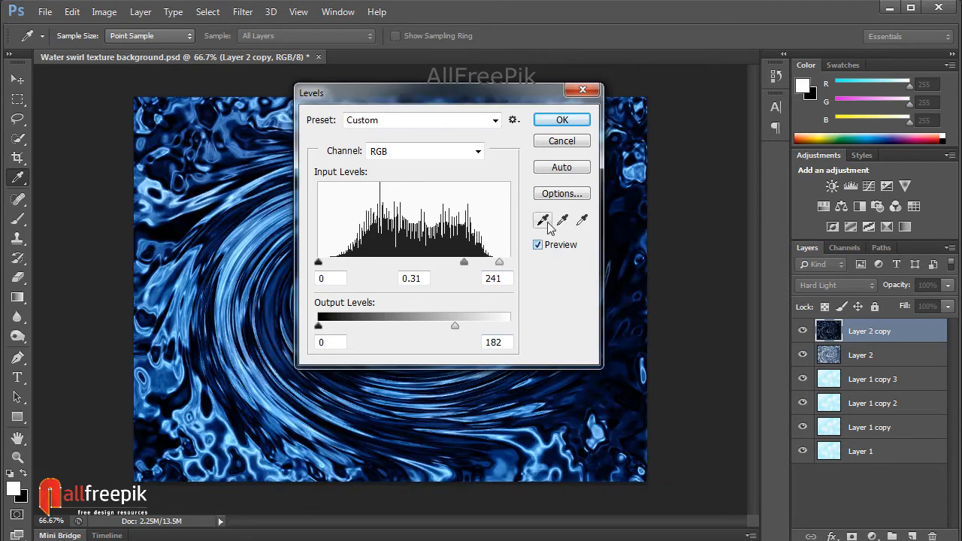
left_click(552, 120)
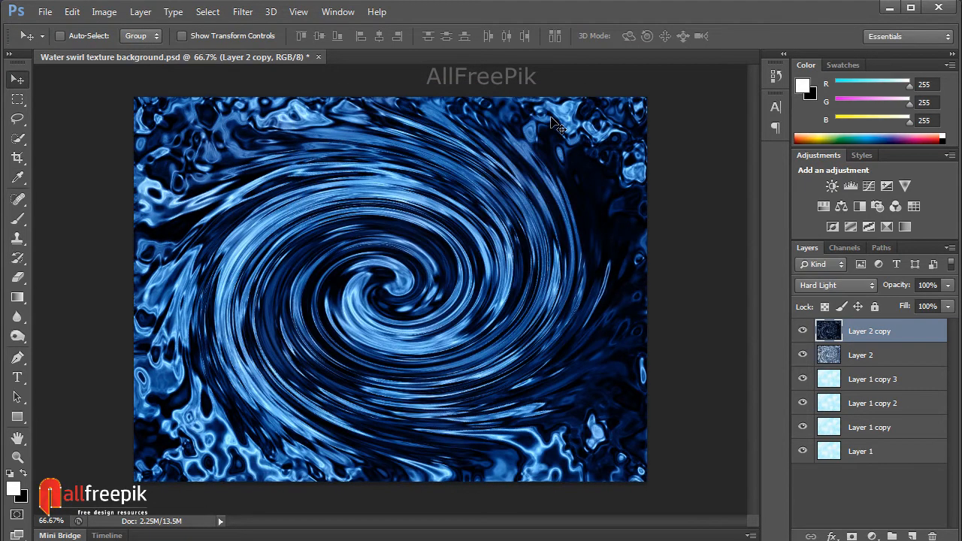
Set up the Eraser with a soft round brush of 900 px at 0% hardness
left_click(18, 278)
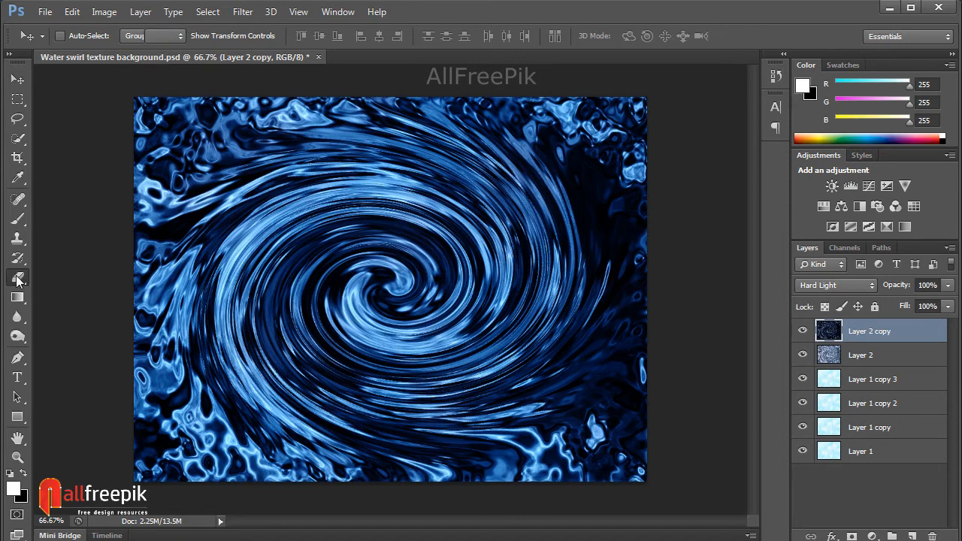
left_click(79, 36)
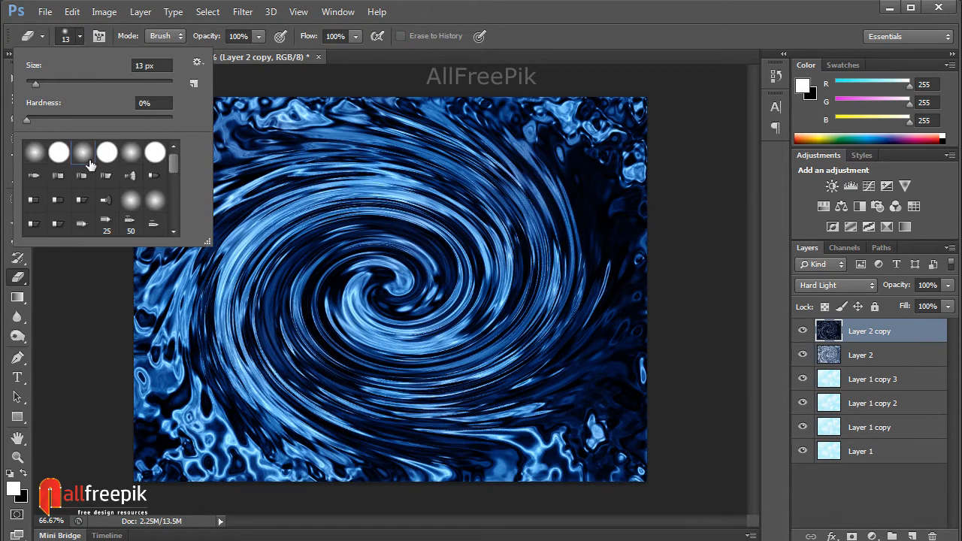
left_click(79, 83)
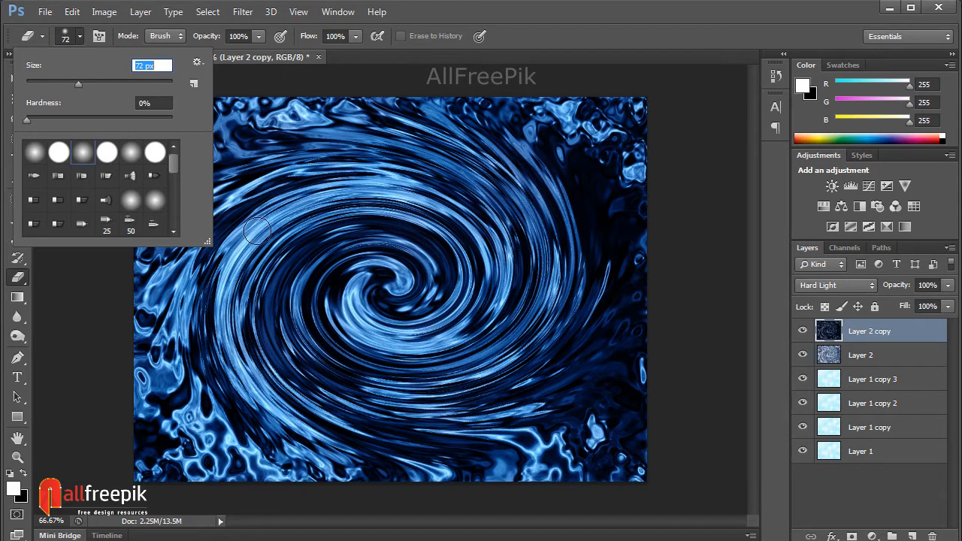
left_click_drag(159, 85, 130, 83)
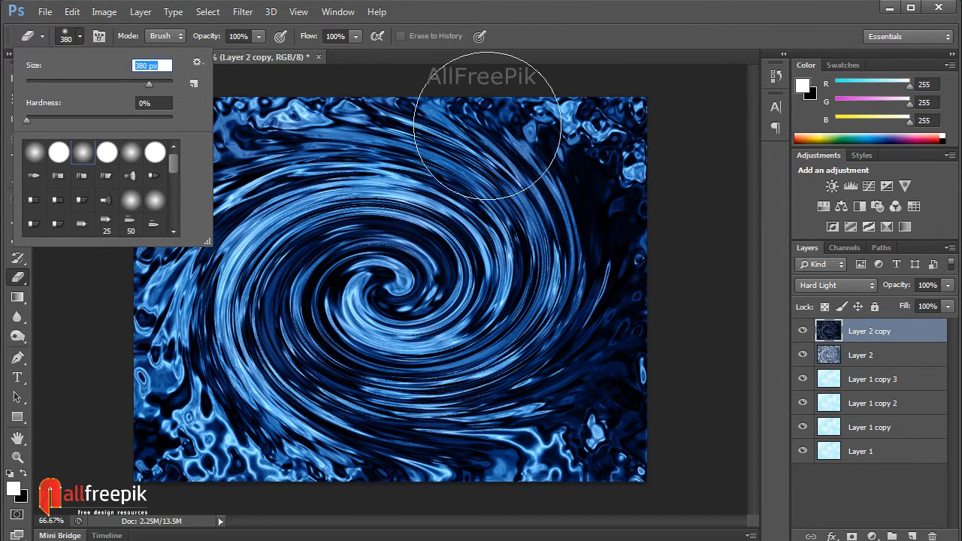
key("Return")
key("]")
key("]")
key("]")
key("]")
key("]")
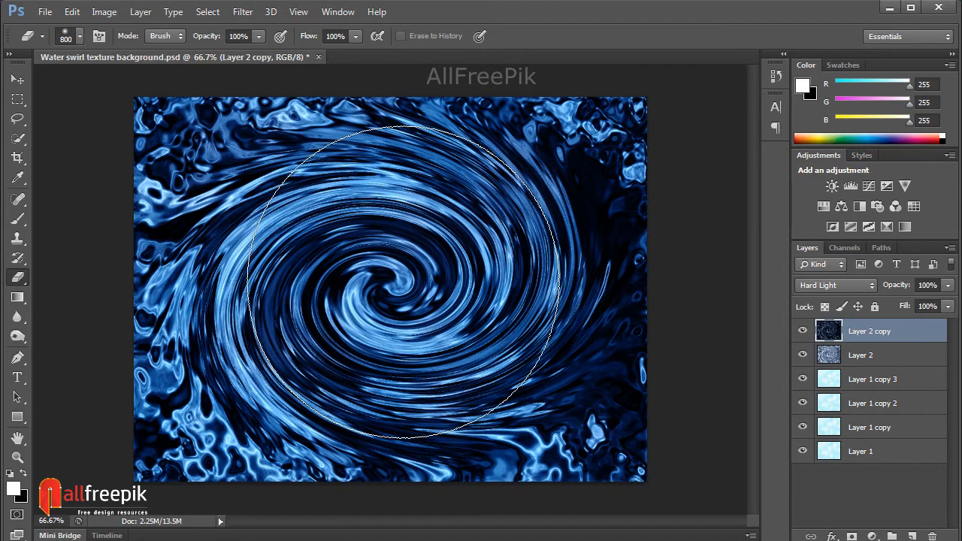
key("bracketright")
key("Return")
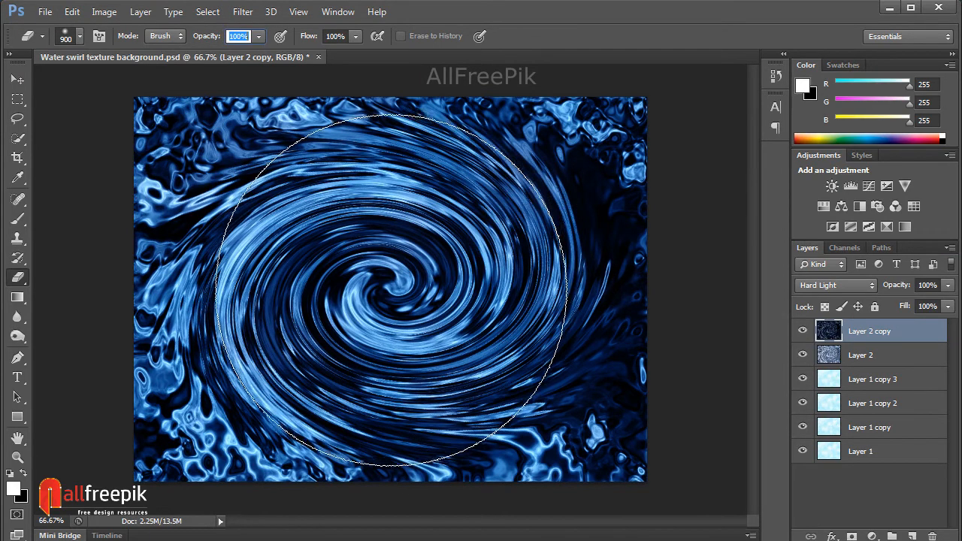
Erase the centre of the swirl on Layer 2 copy with repeated dabs of the soft 900 px eraser
left_click(388, 292)
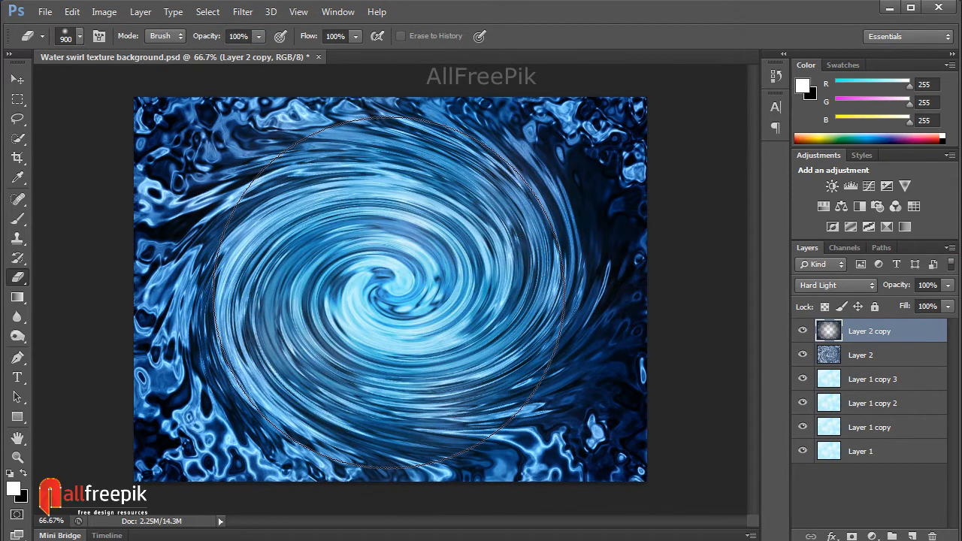
left_click(389, 292)
left_click(388, 292)
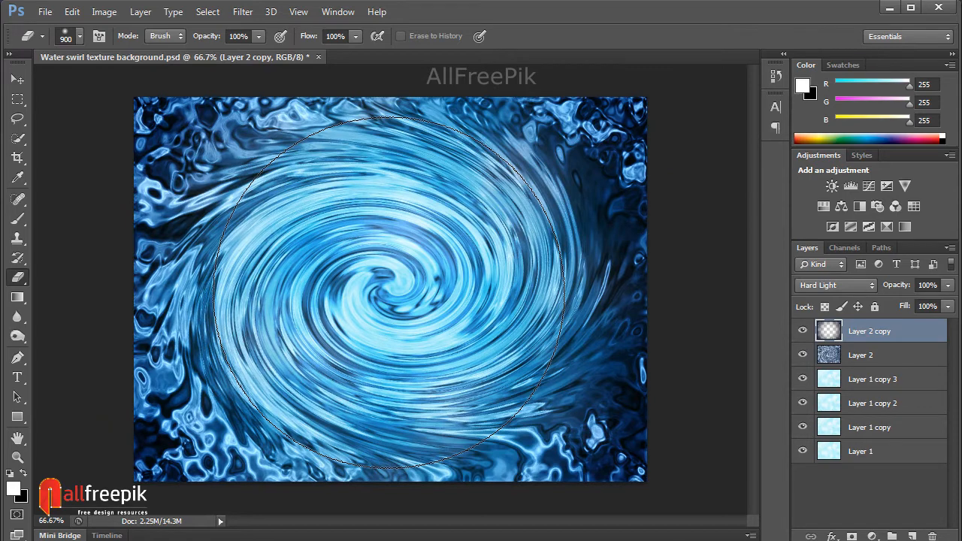
left_click(388, 291)
left_click(388, 291)
Reduce the Eraser brush size to 300 px
key("bracketleft")
key("bracketleft")
key("bracketleft")
key("bracketleft")
key("bracketleft")
key("bracketleft")
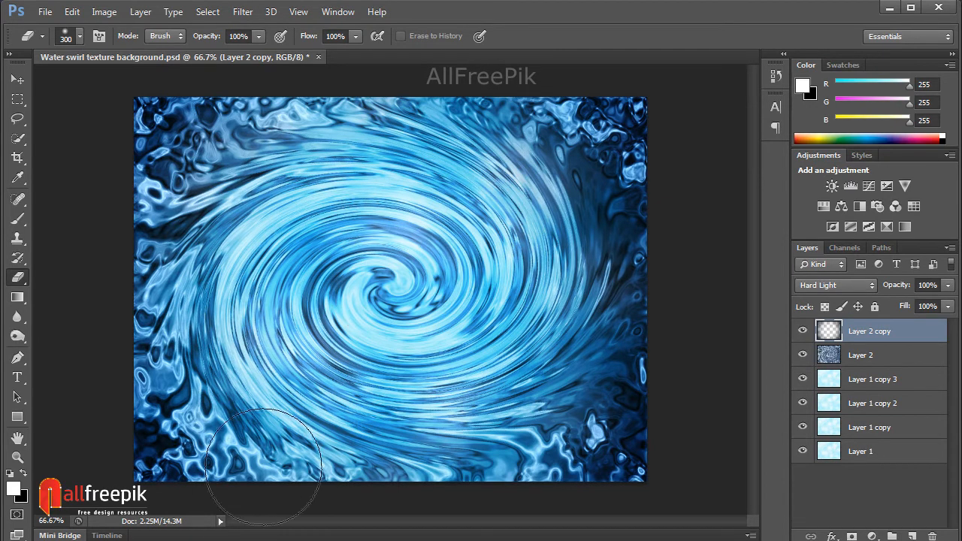
Set the blend mode of Layer 2 copy to Multiply
left_click(17, 98)
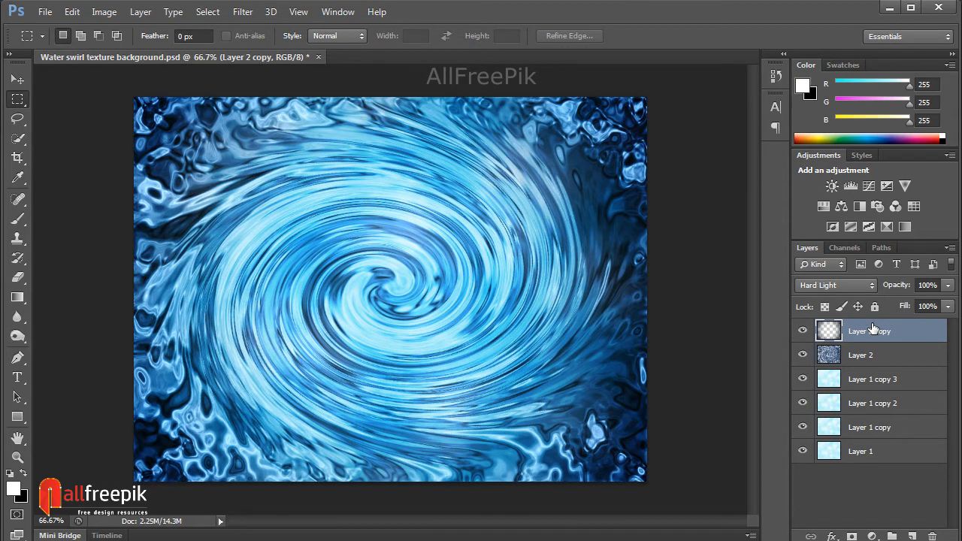
left_click(844, 289)
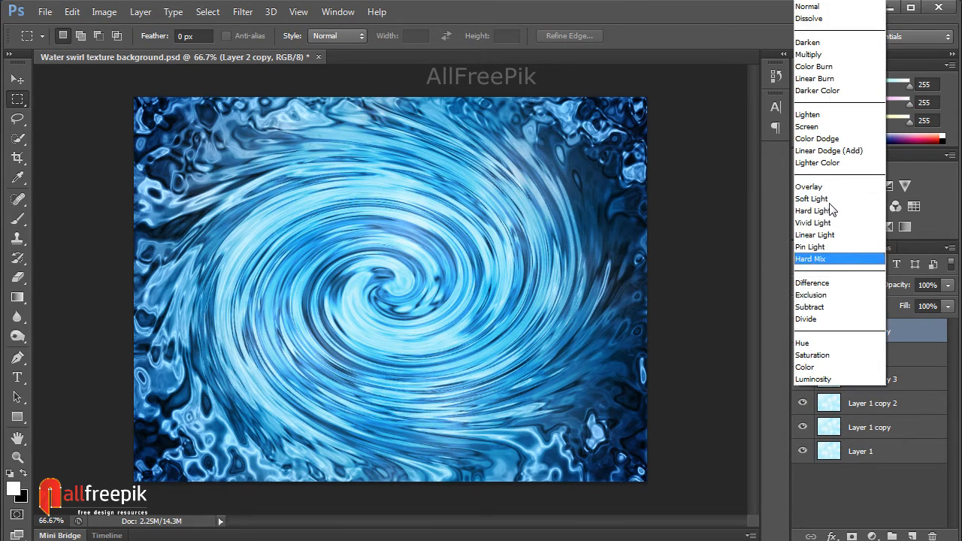
left_click(820, 55)
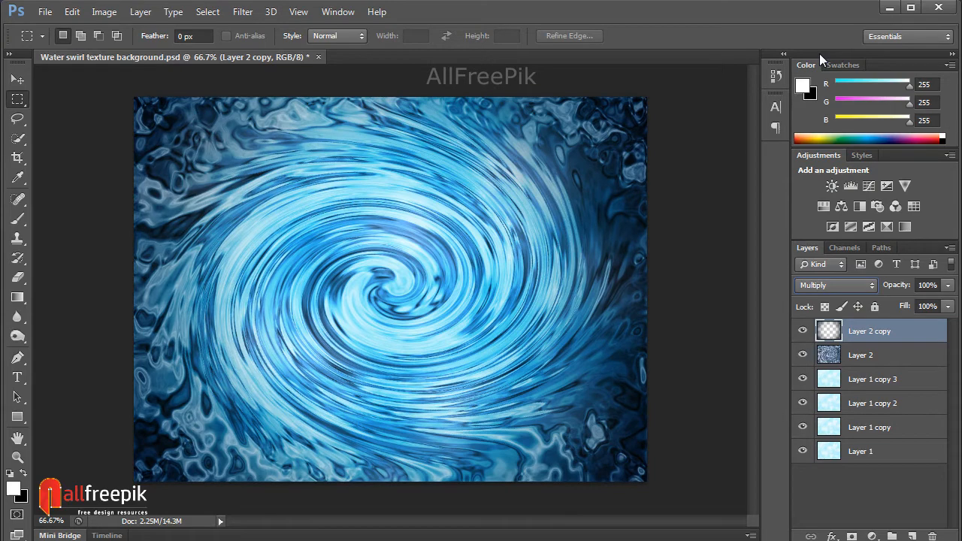
Duplicate Layer 2 copy and set the duplicate's blend mode to Vivid Light
left_click_drag(890, 333, 911, 535)
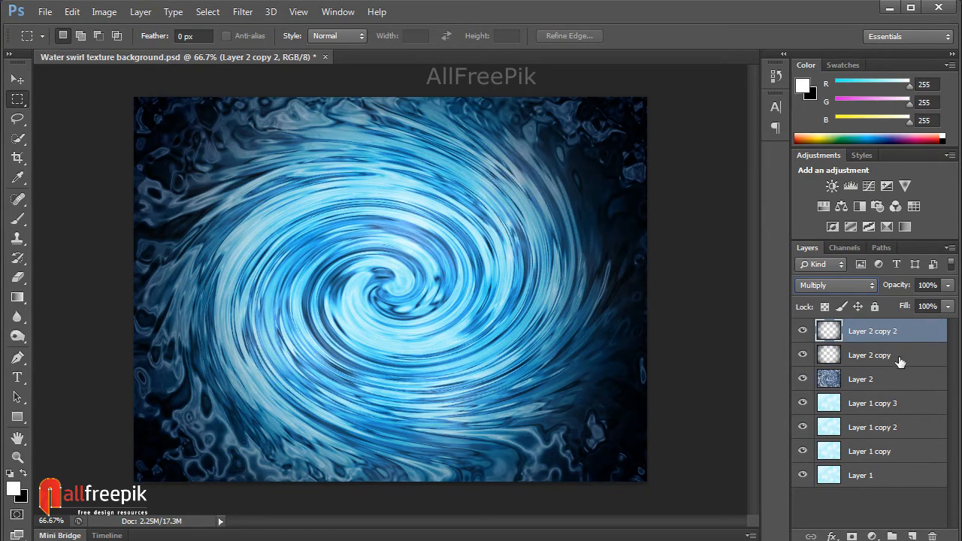
left_click(850, 288)
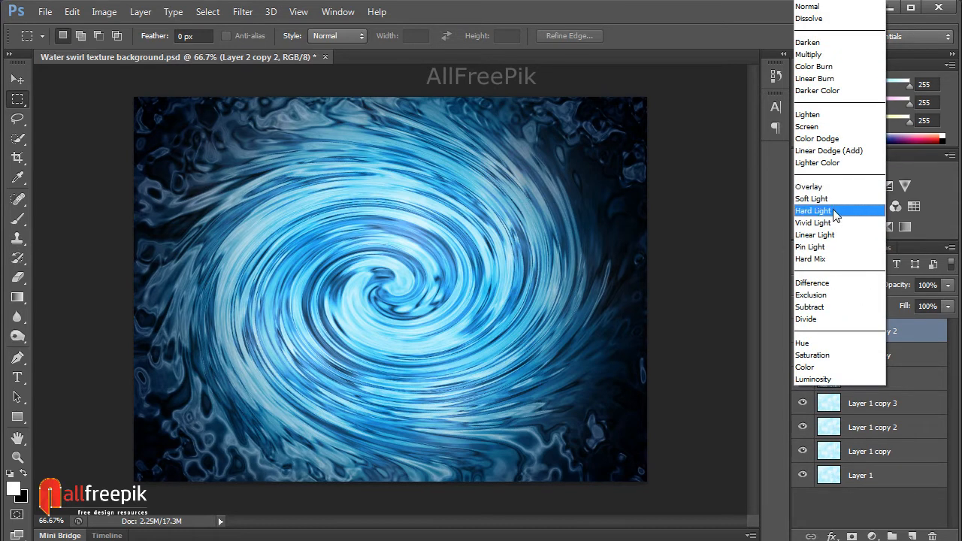
left_click(813, 222)
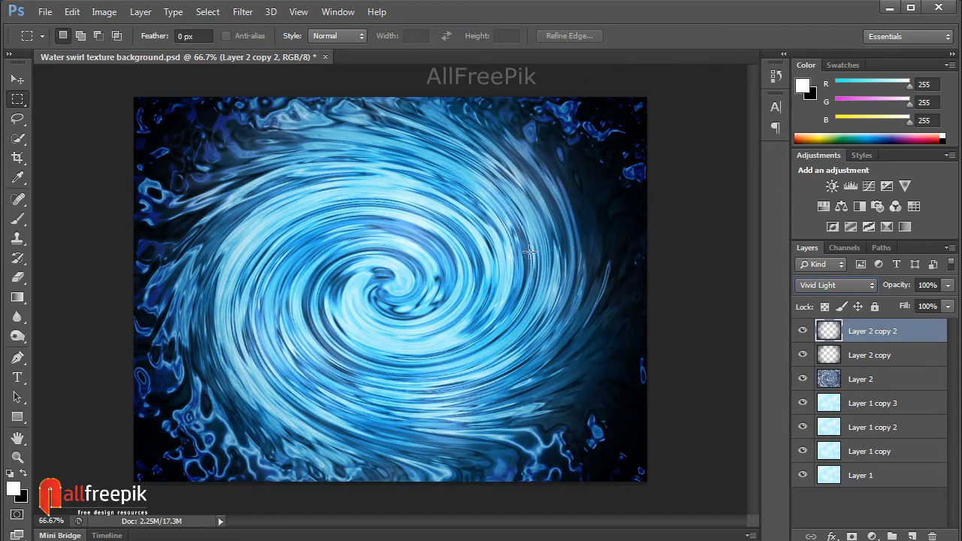
left_click(439, 286)
left_click_drag(433, 281, 404, 183)
left_click_drag(592, 230, 581, 342)
key("ctrl+minus")
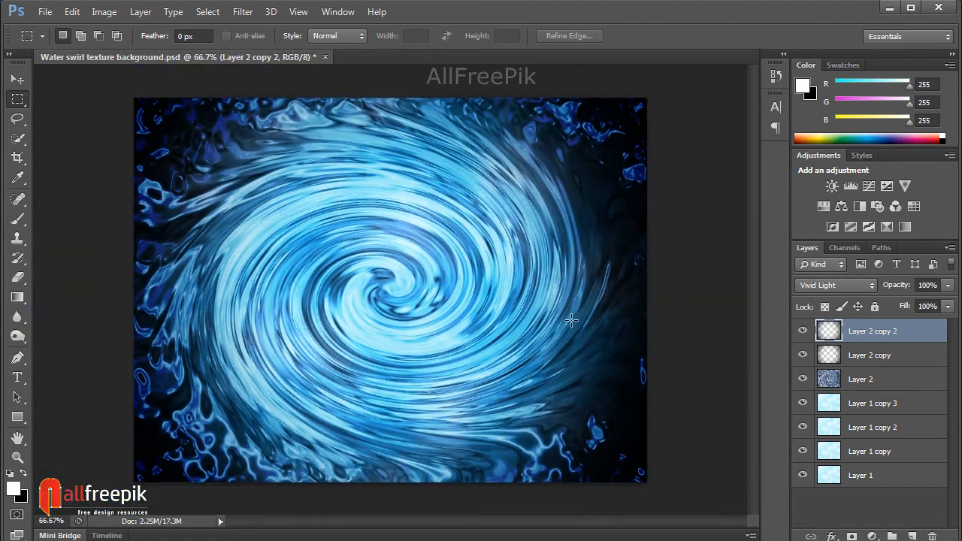
left_click(17, 78)
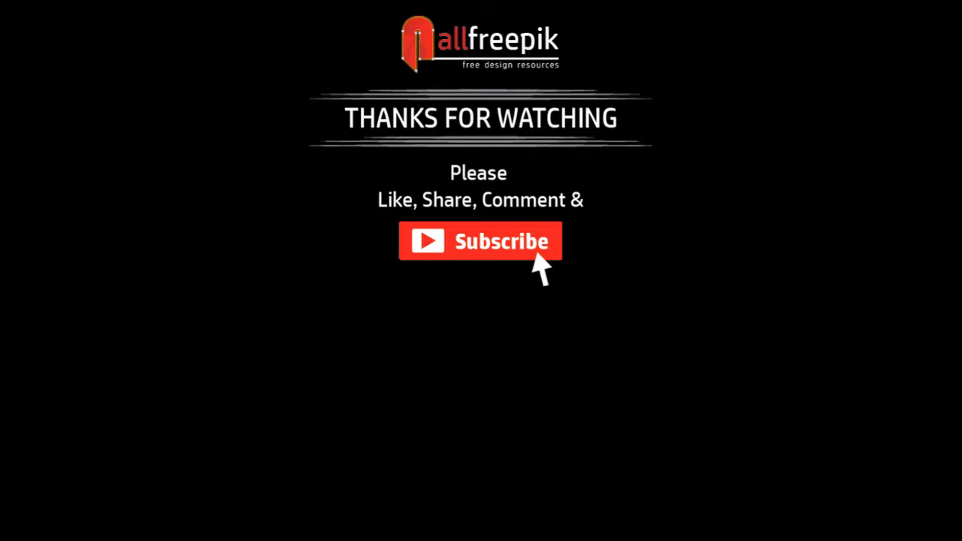